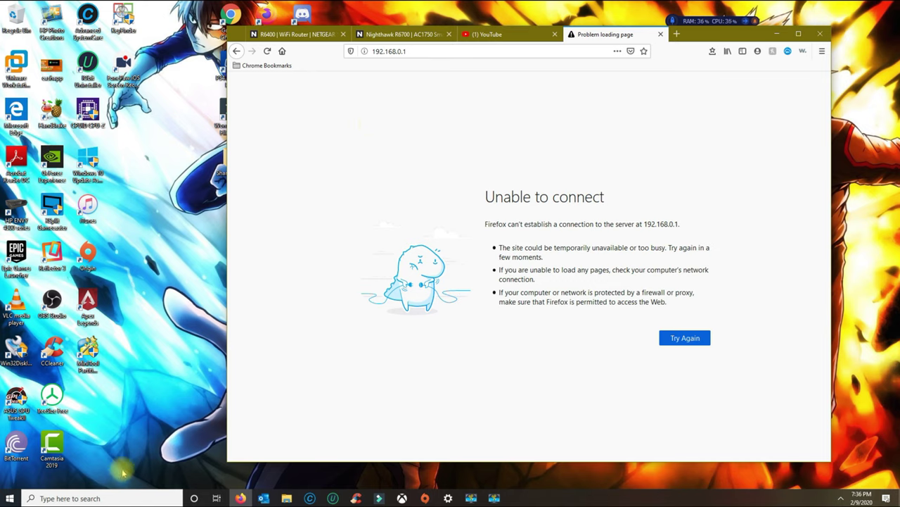
Open Command Prompt and run ipconfig /release followed by ipconfig /renew.
{"action": "left_click", "coordinate": [121, 497]}
{"action": "type", "text": "cmd"}
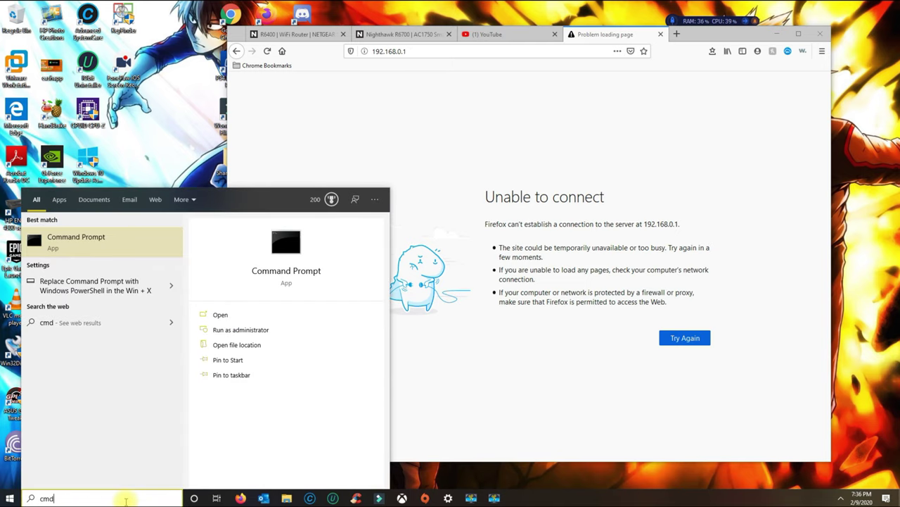
{"action": "key", "text": "Return"}
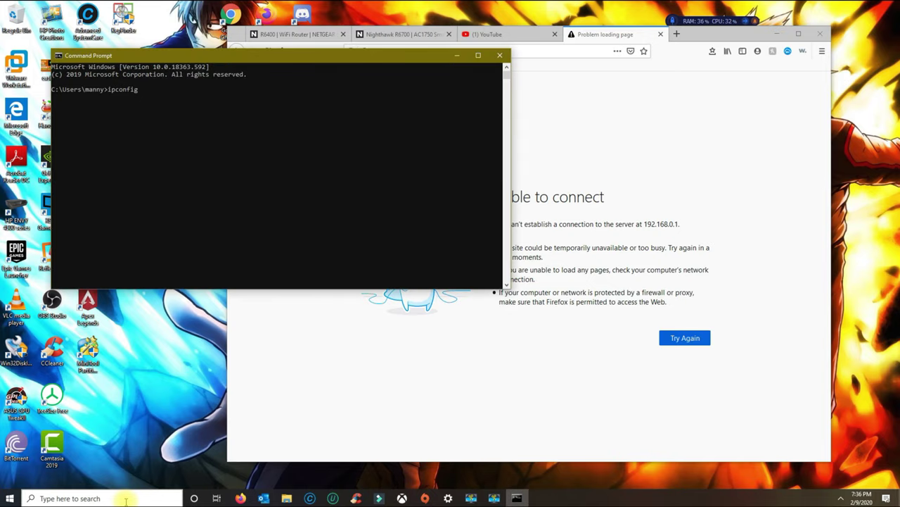
{"action": "type", "text": "ipconfig /release"}
{"action": "key", "text": "Return"}
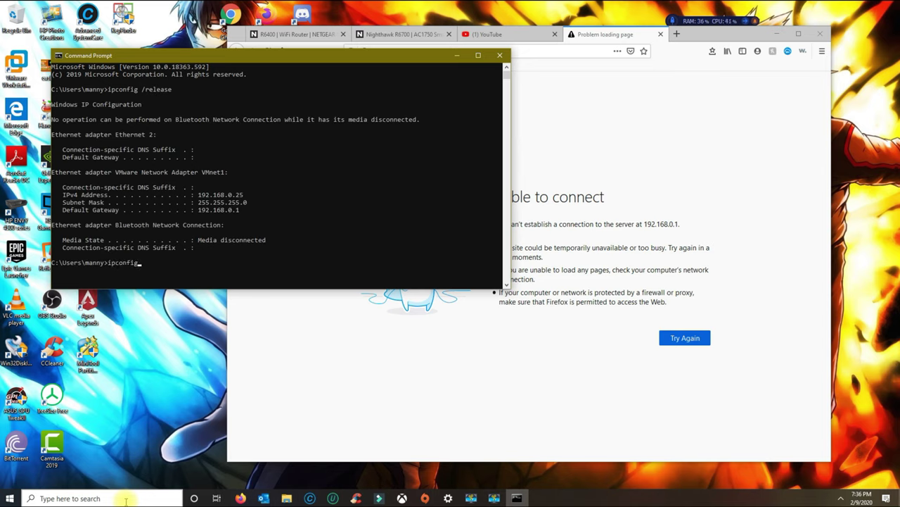
{"action": "type", "text": "ipconfig /renew"}
{"action": "key", "text": "Return"}
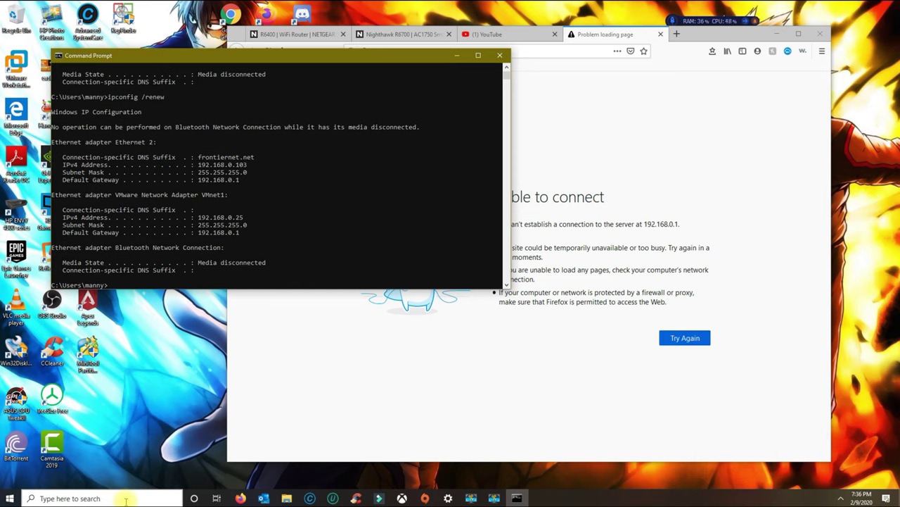
Copy the Ethernet 2 default gateway address 192.168.0.1.
{"action": "left_click_drag", "start_coordinate": [241, 180], "coordinate": [198, 182]}
{"action": "right_click", "coordinate": [202, 183]}
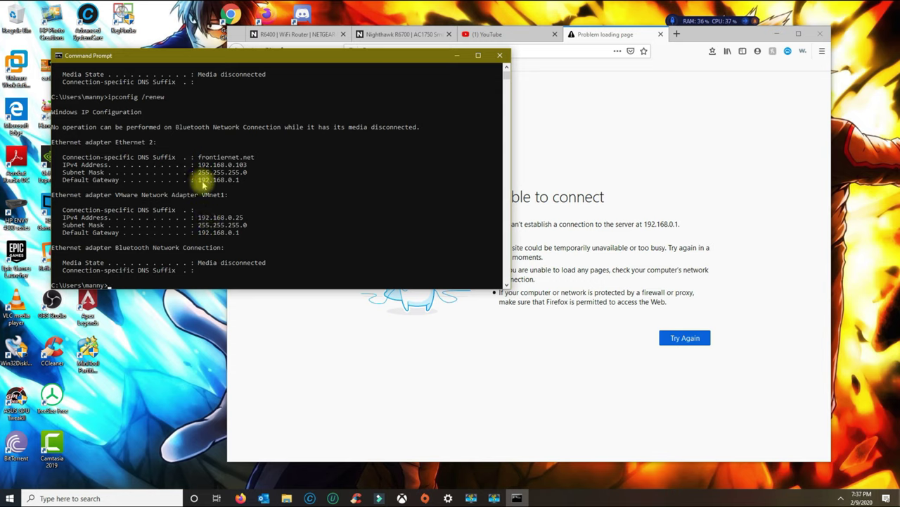
{"action": "left_click_drag", "start_coordinate": [243, 180], "coordinate": [199, 181]}
Load 192.168.0.1 in Firefox to show the DD-WRT Info page for the Netgear R6400 v1.
{"action": "left_click", "coordinate": [533, 48]}
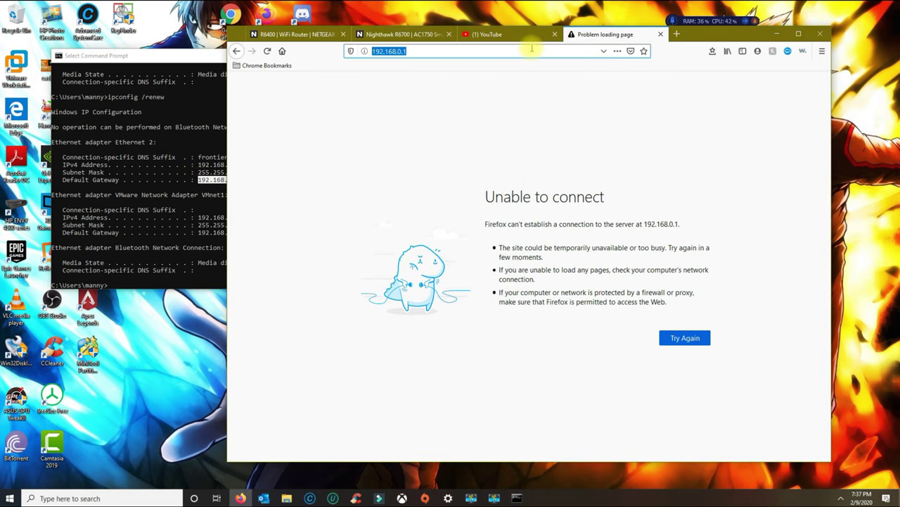
{"action": "type", "text": "192.168.0."}
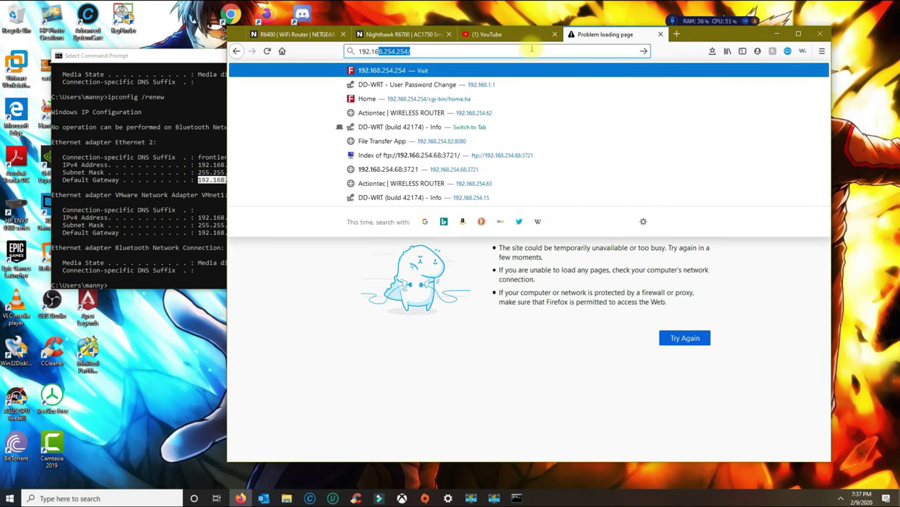
{"action": "type", "text": "1"}
{"action": "key", "text": "Return"}
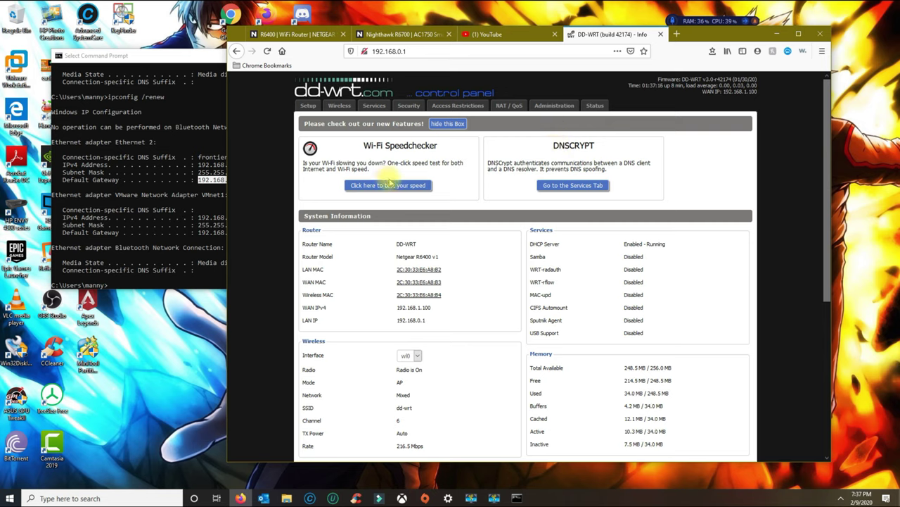
{"action": "left_click", "coordinate": [427, 192]}
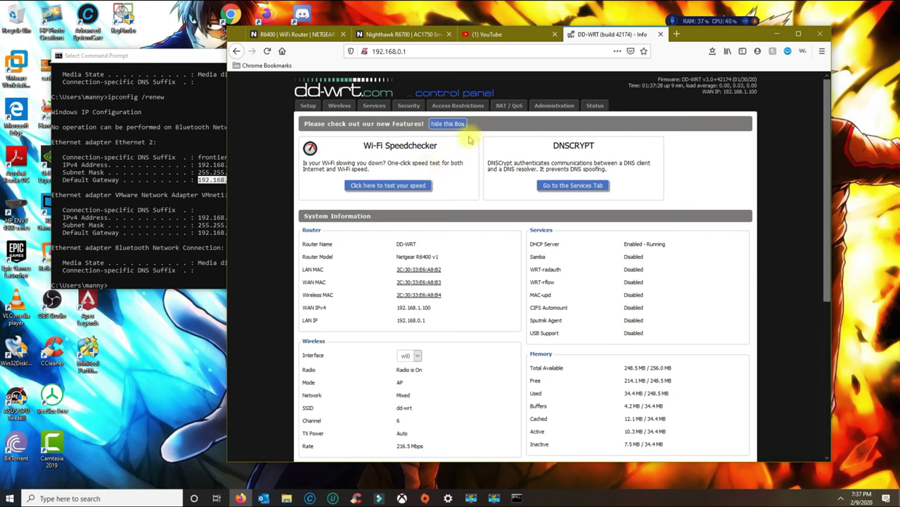
{"action": "left_click", "coordinate": [421, 51]}
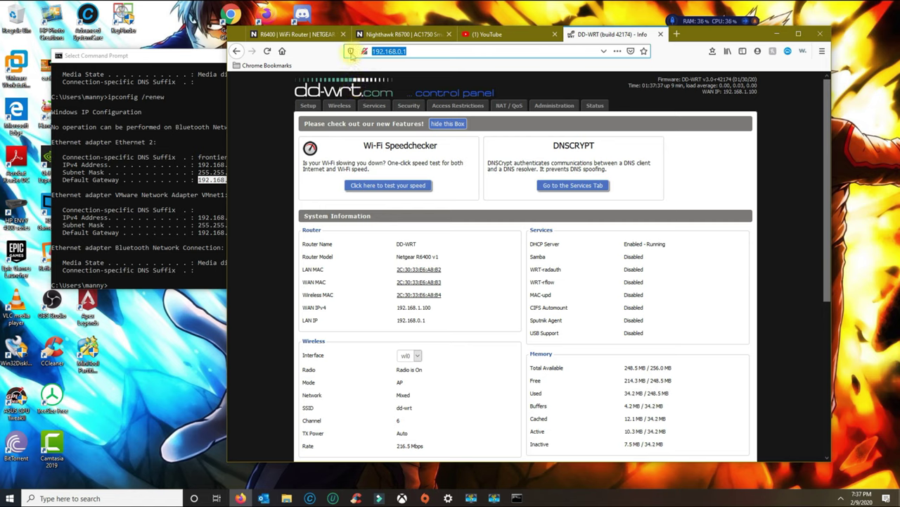
{"action": "mouse_move", "coordinate": [351, 55]}
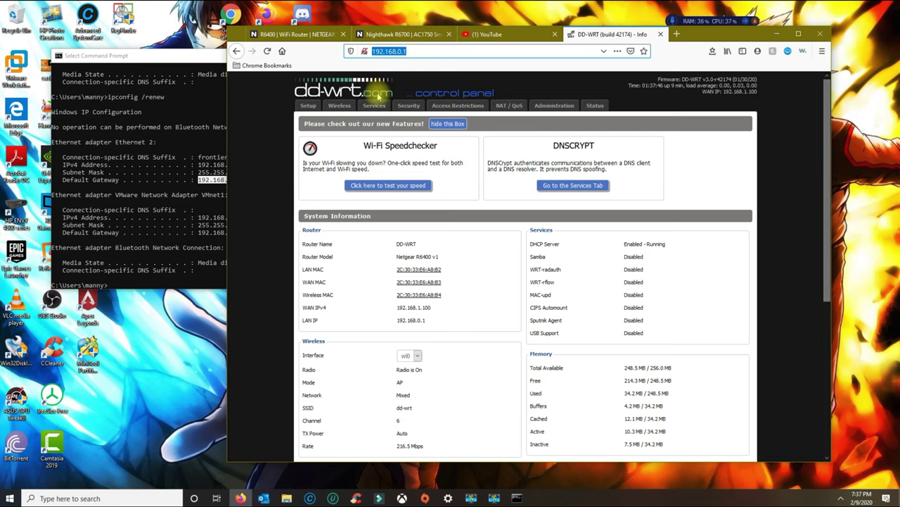
Replace the first tab's support page with the Google home page.
{"action": "left_click", "coordinate": [316, 34]}
{"action": "left_click", "coordinate": [385, 52]}
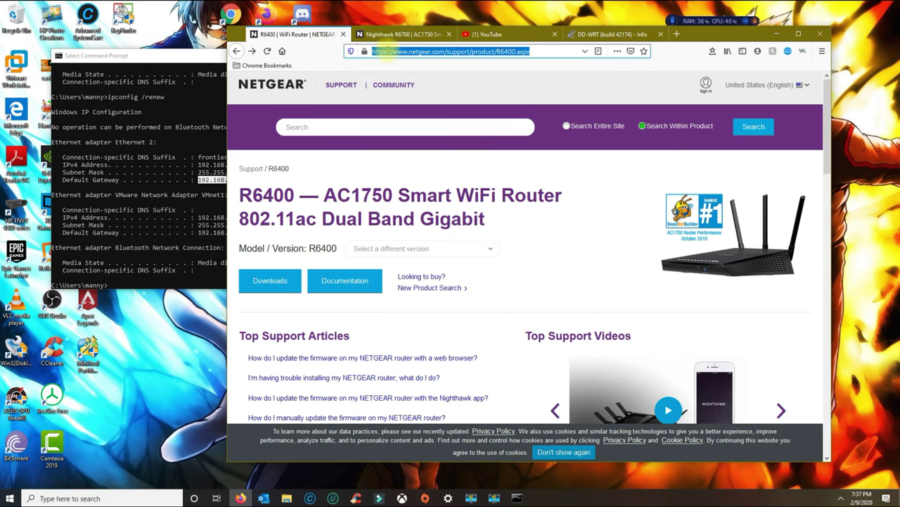
{"action": "type", "text": "google.com"}
{"action": "key", "text": "Return"}
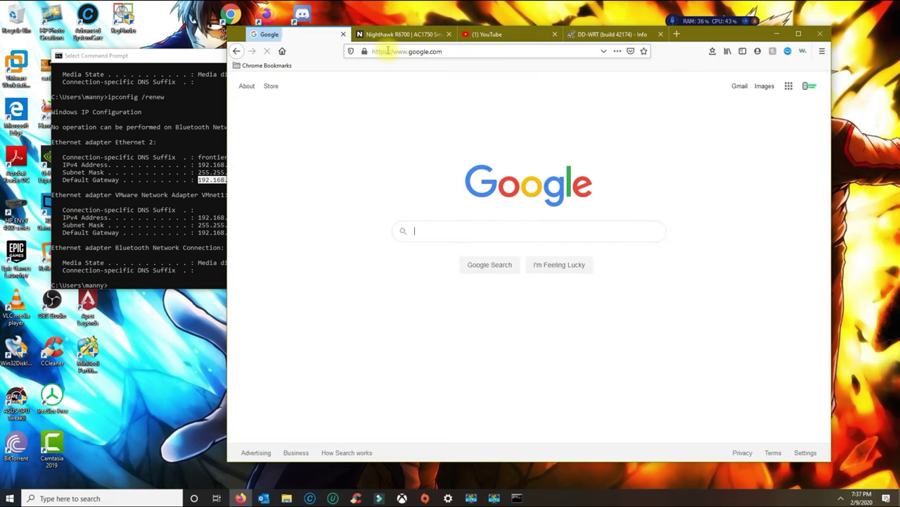
Search 'r6400 netgear firmware' and open the R6400 | WiFi Router | NETGEAR Support result.
{"action": "left_click", "coordinate": [415, 230]}
{"action": "type", "text": "r6700"}
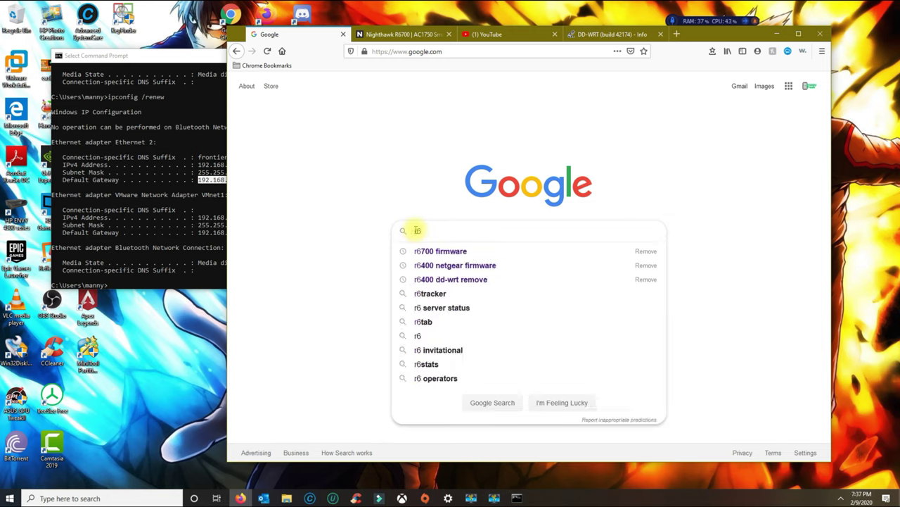
{"action": "key", "text": "BackSpace"}
{"action": "key", "text": "BackSpace"}
{"action": "key", "text": "BackSpace"}
{"action": "key", "text": "BackSpace"}
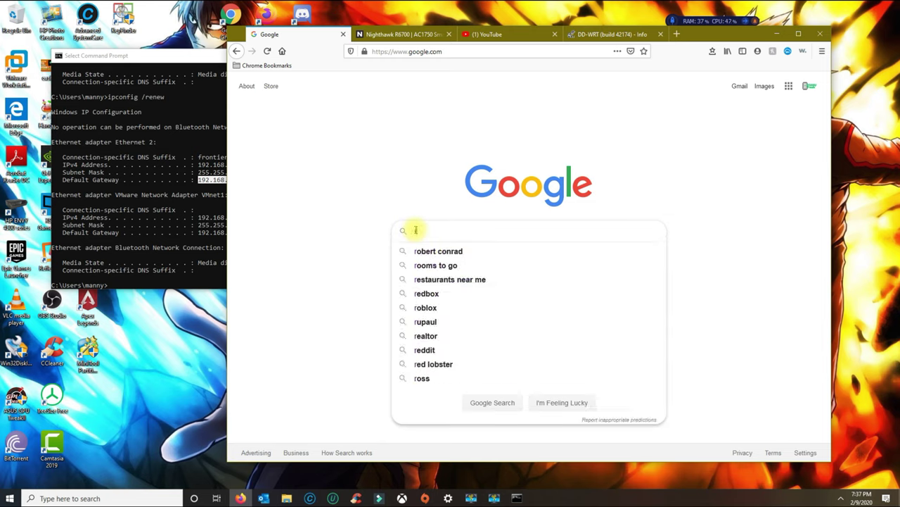
{"action": "type", "text": "6400"}
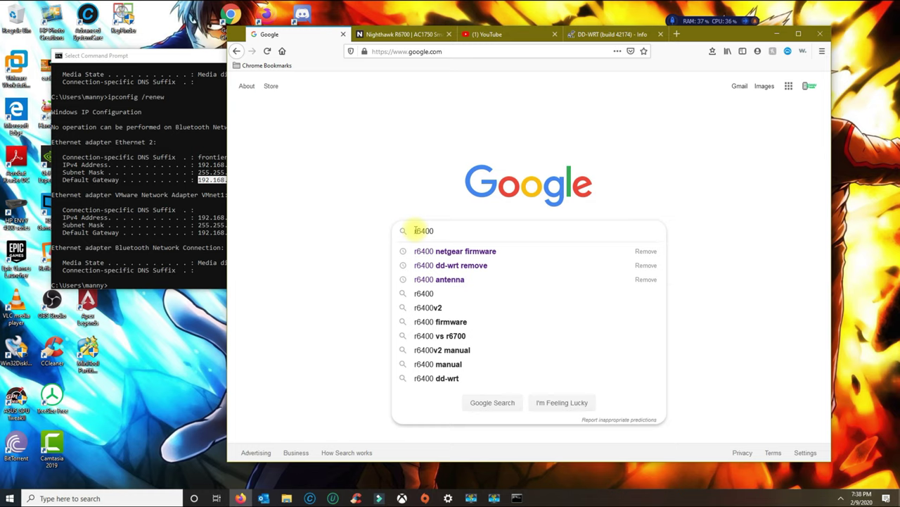
{"action": "type", "text": "netgear firmware"}
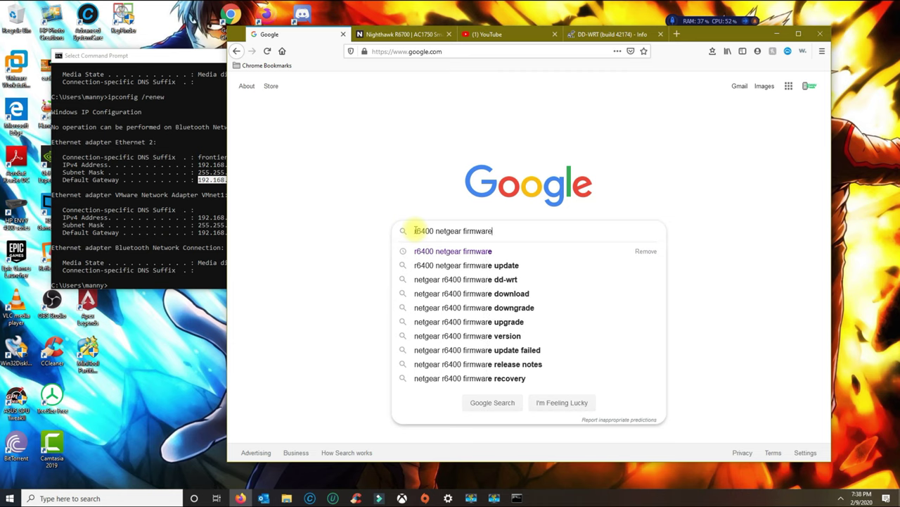
{"action": "key", "text": "Return"}
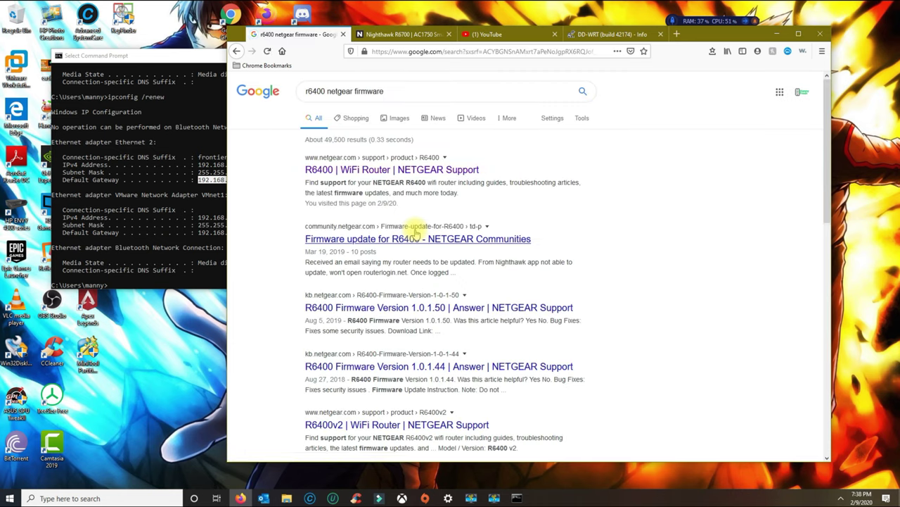
{"action": "left_click", "coordinate": [392, 171]}
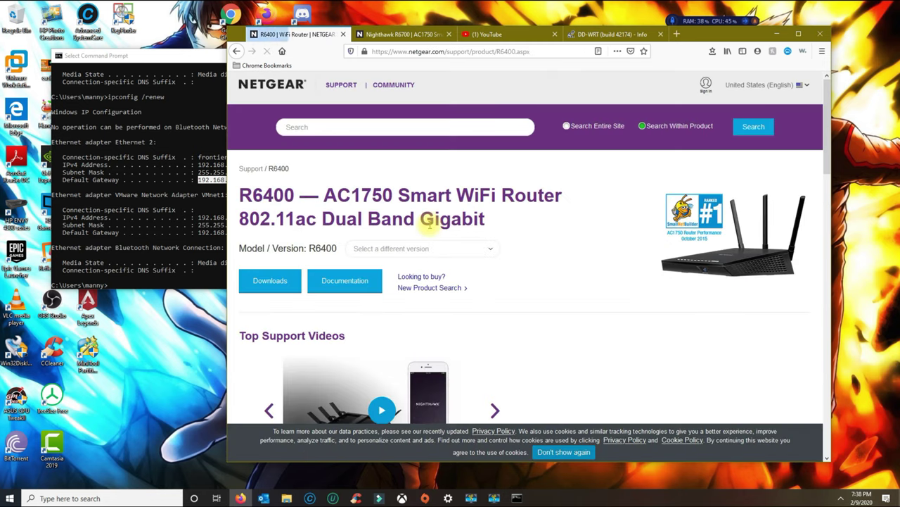
{"action": "left_click_drag", "start_coordinate": [240, 196], "coordinate": [473, 219]}
Under previous firmware versions, expand 1.0.0.14 (Initial Release) and download its 23.9 MB file.
{"action": "scroll", "coordinate": [388, 162], "scroll_direction": "down", "scroll_amount": 2}
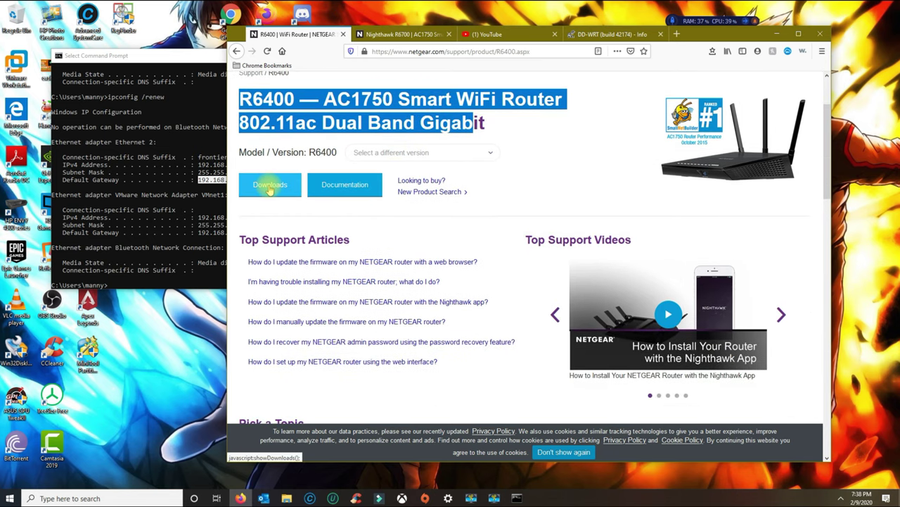
{"action": "left_click", "coordinate": [270, 188]}
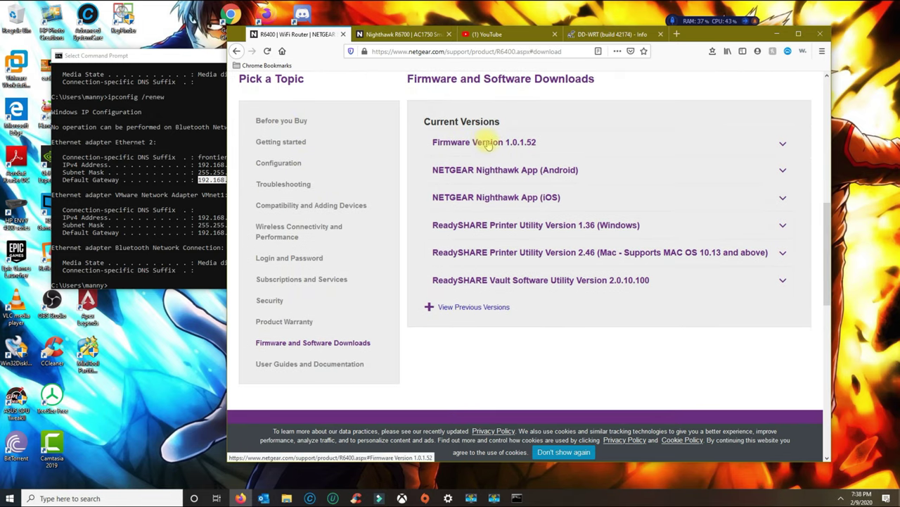
{"action": "left_click", "coordinate": [465, 310]}
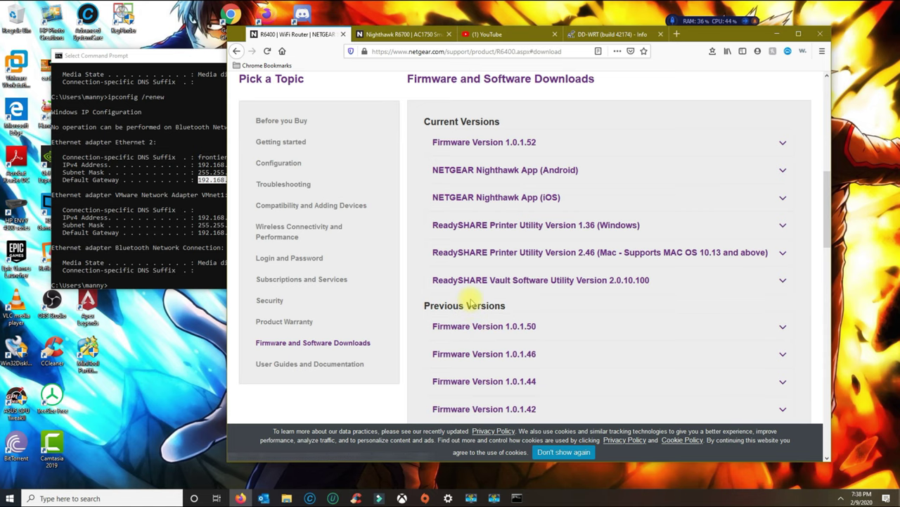
{"action": "scroll", "coordinate": [472, 290], "scroll_direction": "down", "scroll_amount": 1}
{"action": "scroll", "coordinate": [470, 289], "scroll_direction": "down", "scroll_amount": 5}
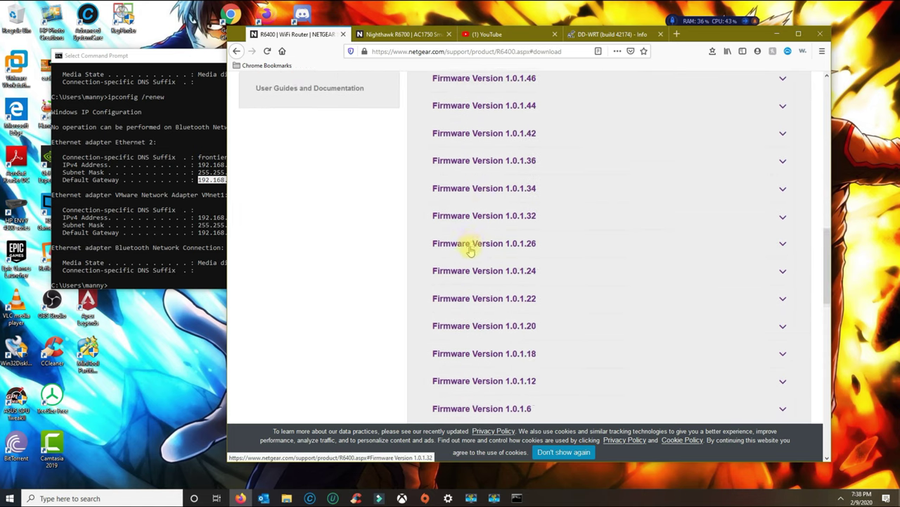
{"action": "scroll", "coordinate": [470, 253], "scroll_direction": "down", "scroll_amount": 2}
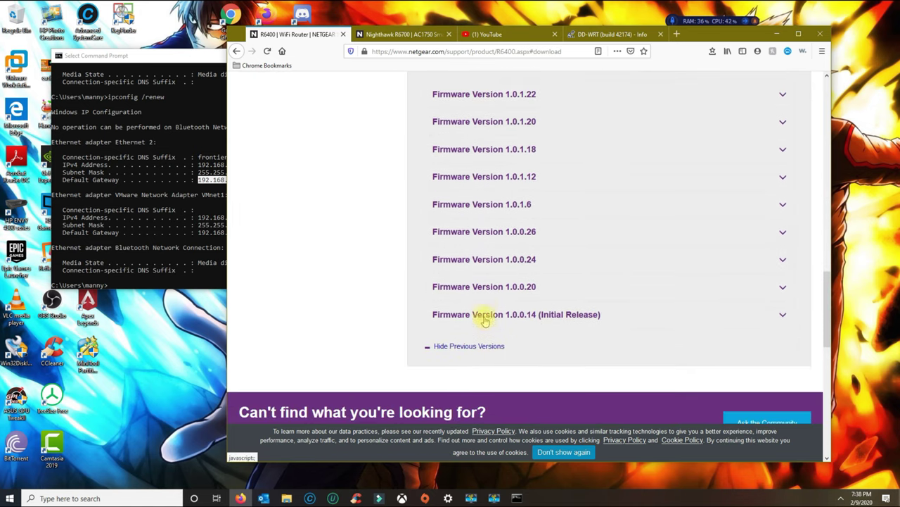
{"action": "left_click", "coordinate": [495, 316]}
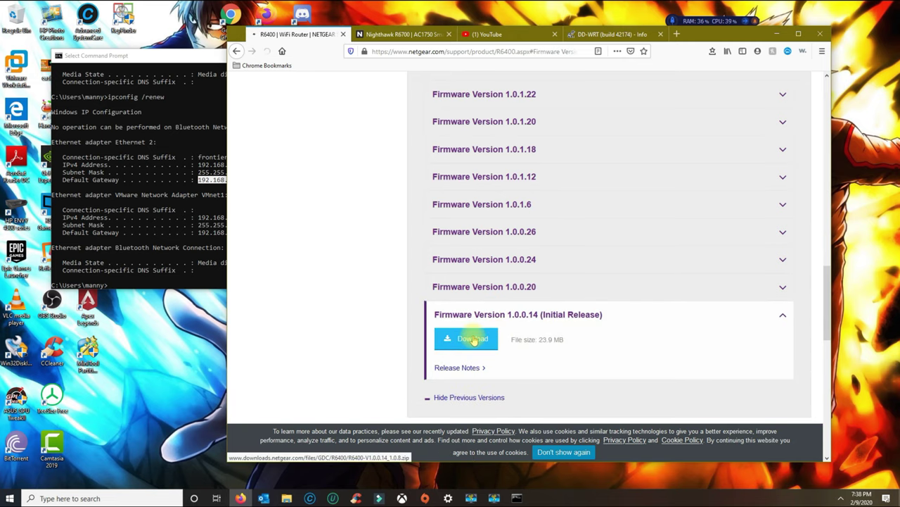
{"action": "left_click", "coordinate": [473, 340]}
{"action": "left_click", "coordinate": [510, 261]}
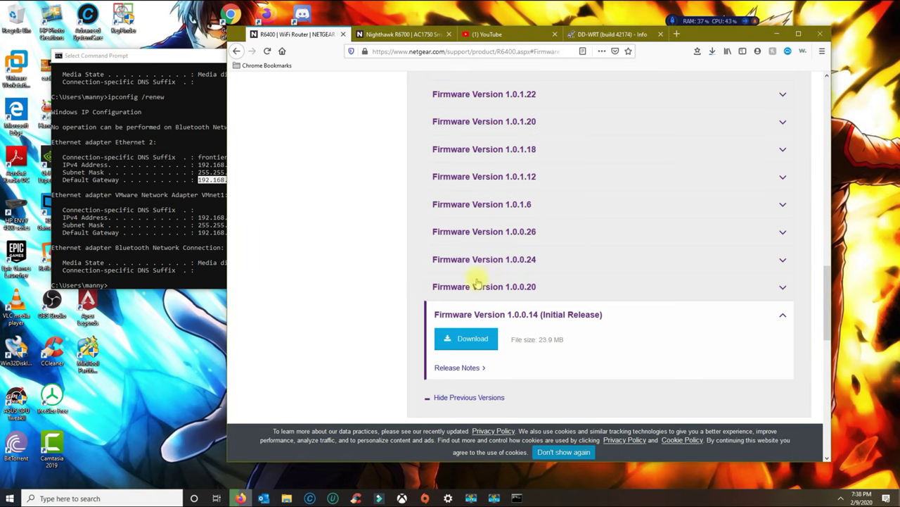
Extract the R6400-V1.0.0.14_1.0.8 zip from Downloads, then close both Explorer windows.
{"action": "left_click", "coordinate": [293, 498]}
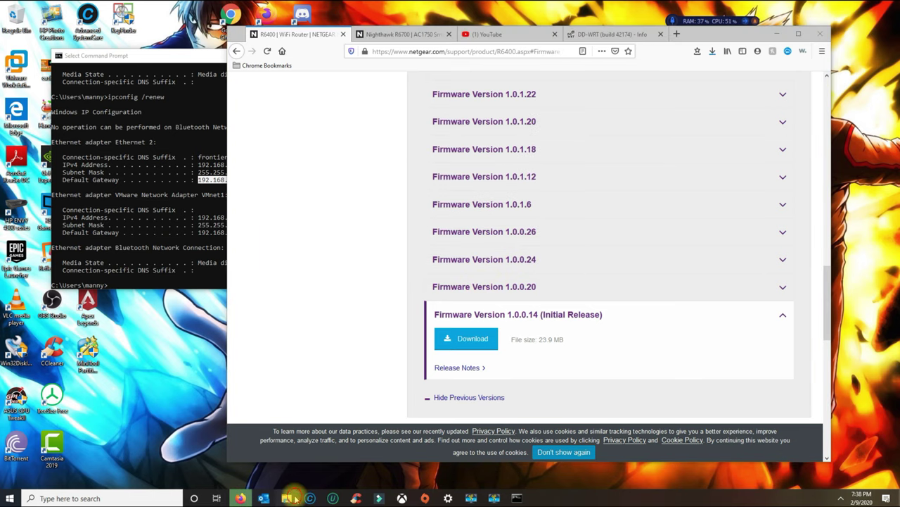
{"action": "left_click", "coordinate": [389, 167]}
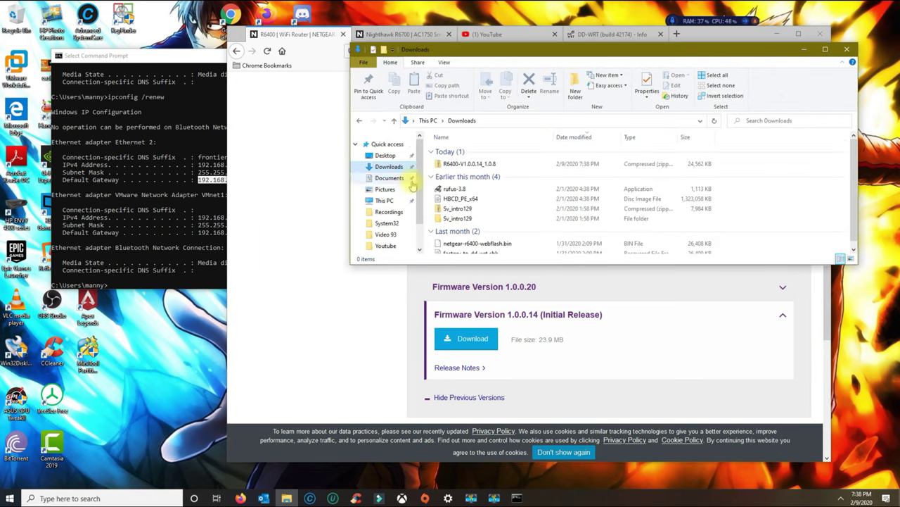
{"action": "left_click", "coordinate": [461, 163]}
{"action": "right_click", "coordinate": [473, 167]}
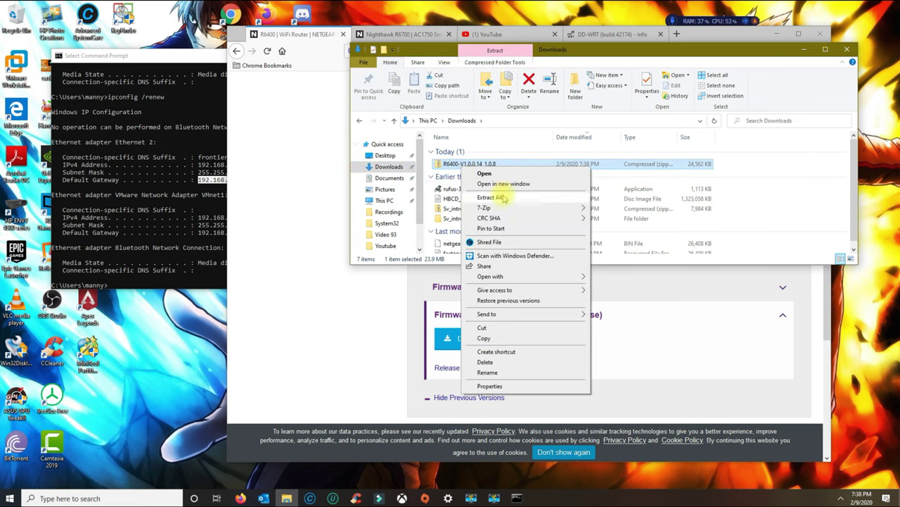
{"action": "left_click", "coordinate": [491, 197]}
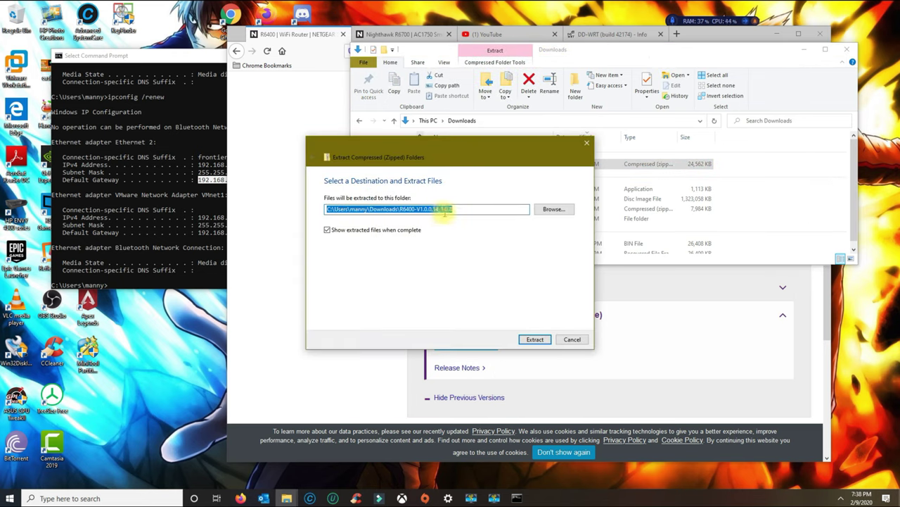
{"action": "left_click", "coordinate": [532, 339]}
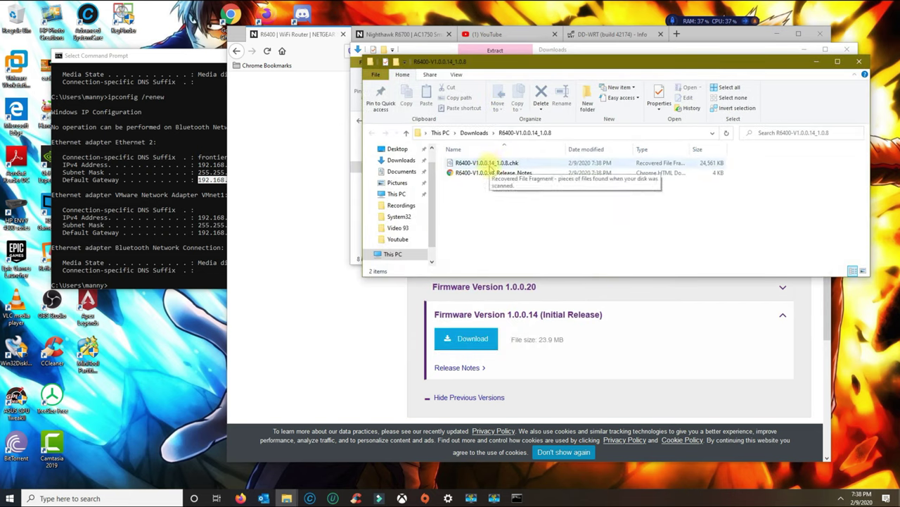
{"action": "left_click", "coordinate": [859, 61]}
{"action": "left_click", "coordinate": [847, 49]}
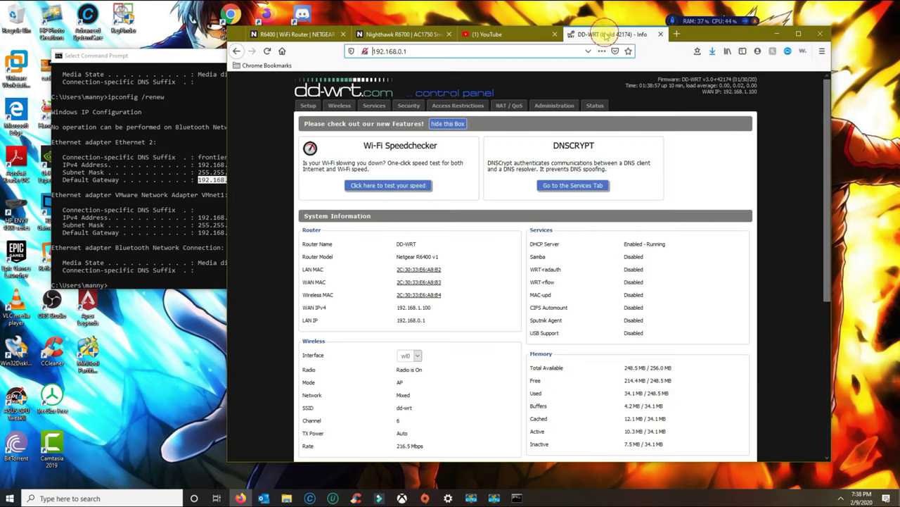
Log in to DD-WRT Administration as admin with the router password, not saving the login.
{"action": "left_click", "coordinate": [607, 35]}
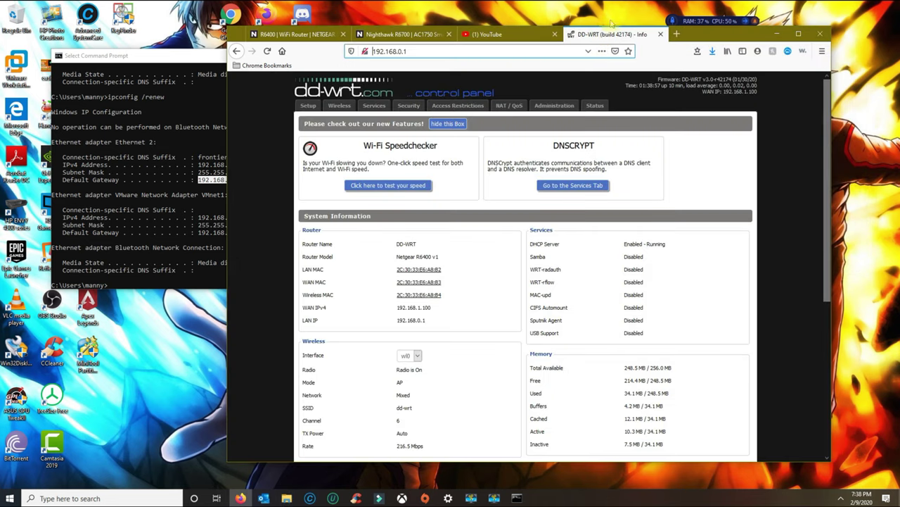
{"action": "left_click", "coordinate": [554, 105]}
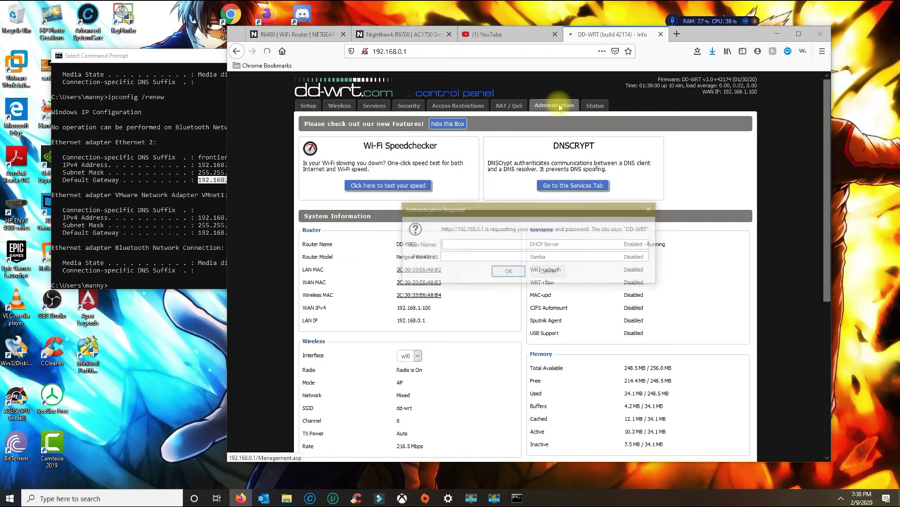
{"action": "type", "text": "admin"}
{"action": "key", "text": "Tab"}
{"action": "type", "text": "••••••••"}
{"action": "key", "text": "Return"}
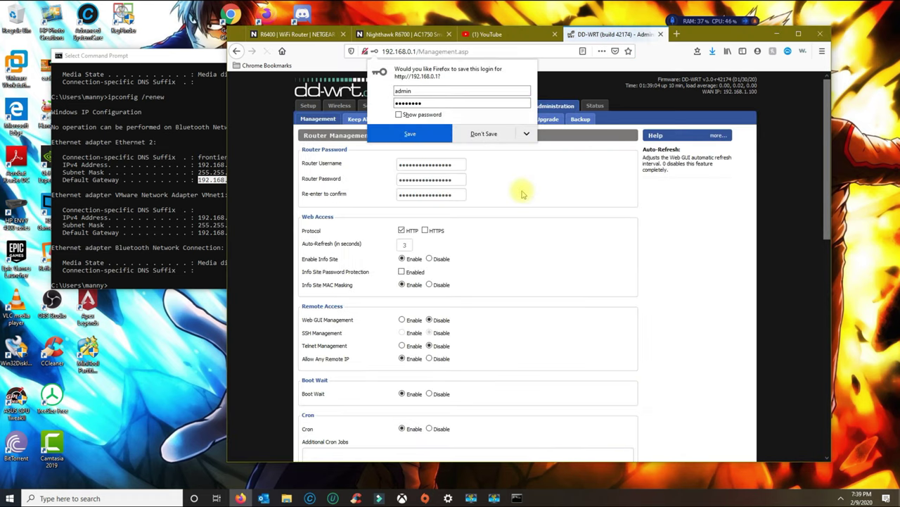
{"action": "left_click", "coordinate": [492, 140]}
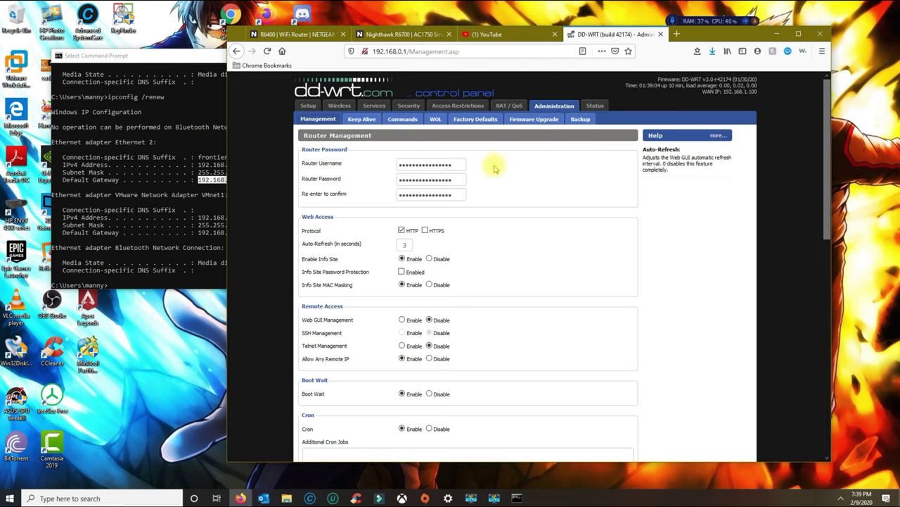
On Firmware Upgrade, set 'After flashing, reset to' to Reset to Default settings.
{"action": "left_click", "coordinate": [523, 123]}
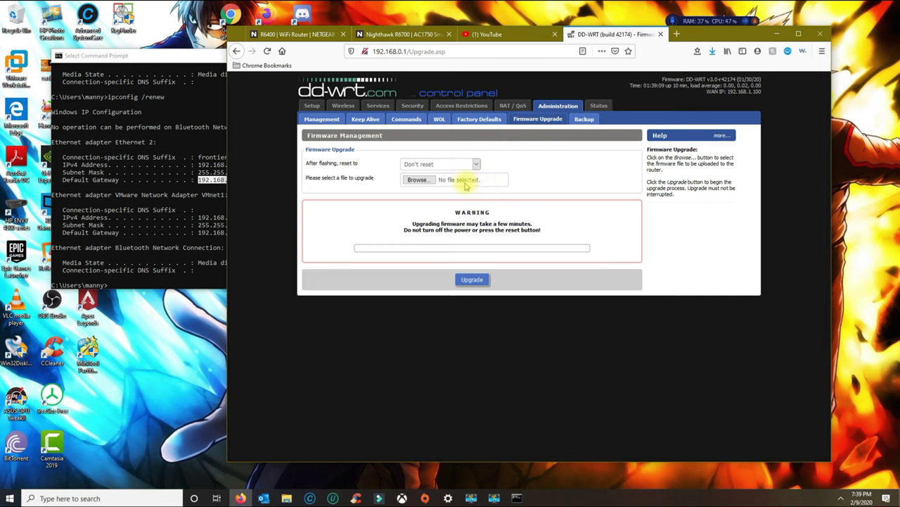
{"action": "left_click", "coordinate": [441, 164]}
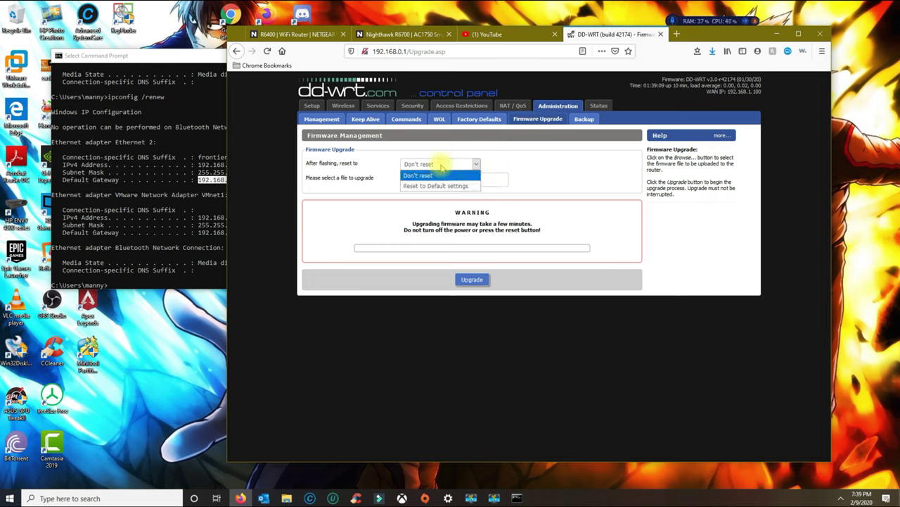
{"action": "left_click", "coordinate": [448, 186]}
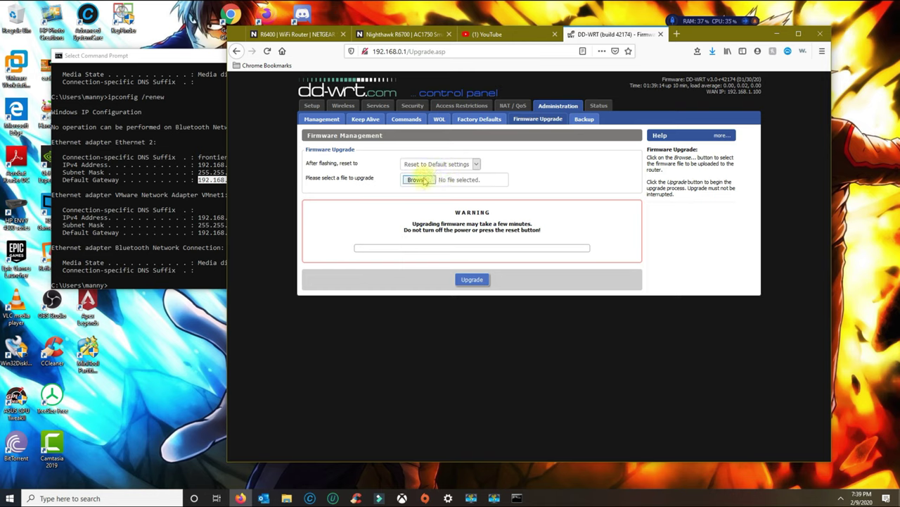
Pick Downloads > R6400-V1.0.0.14_1.0.8 > R6400-V1.0.0.14_1.0.8.chk as the firmware and start Upgrade.
{"action": "left_click", "coordinate": [413, 180]}
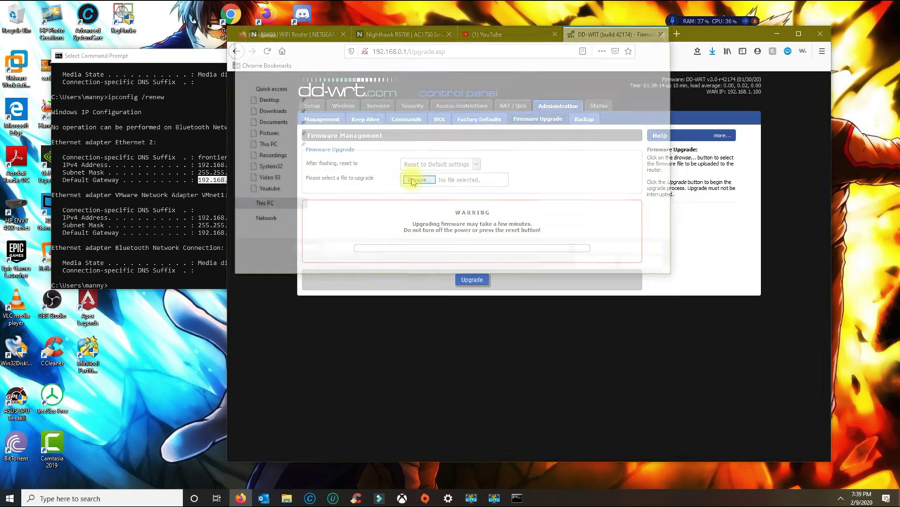
{"action": "left_click", "coordinate": [265, 111]}
{"action": "double_click", "coordinate": [366, 117]}
{"action": "double_click", "coordinate": [361, 95]}
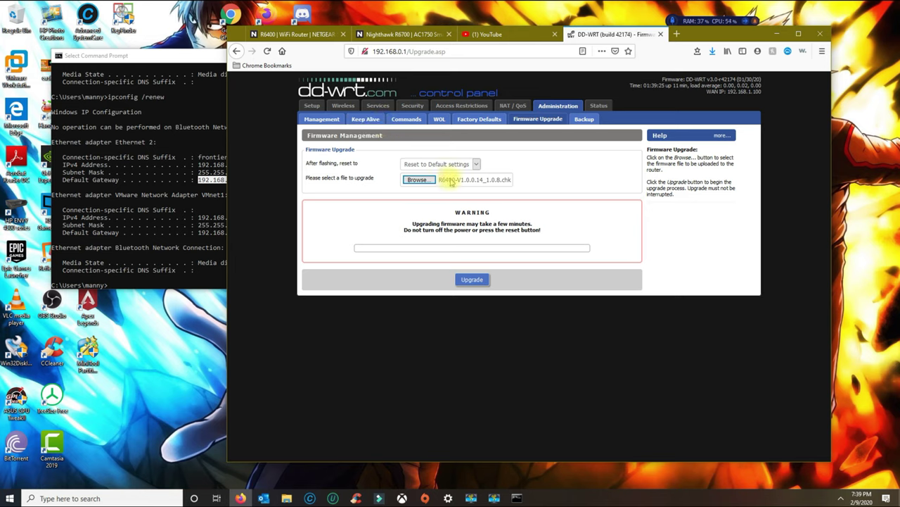
{"action": "left_click", "coordinate": [466, 282]}
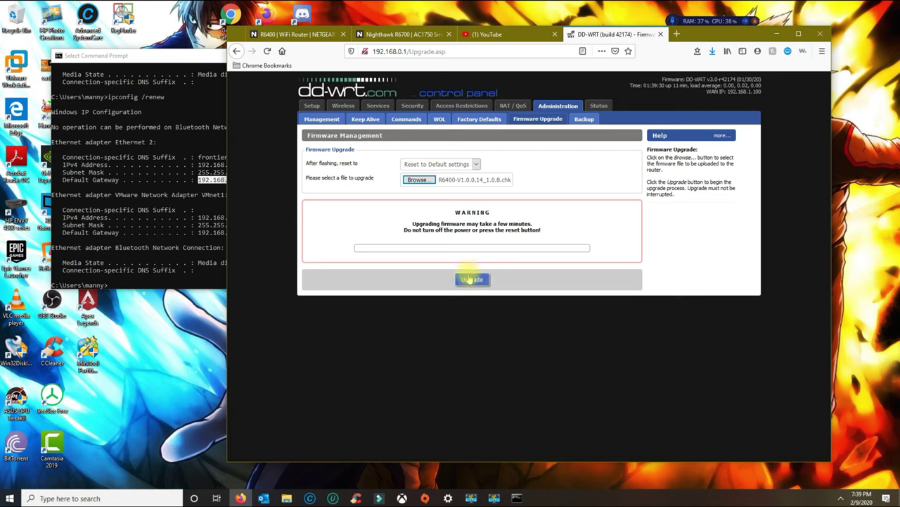
Confirm the upgrade and wait for 'Upgrade successful. Unit is rebooting now.'.
{"action": "left_click", "coordinate": [472, 280]}
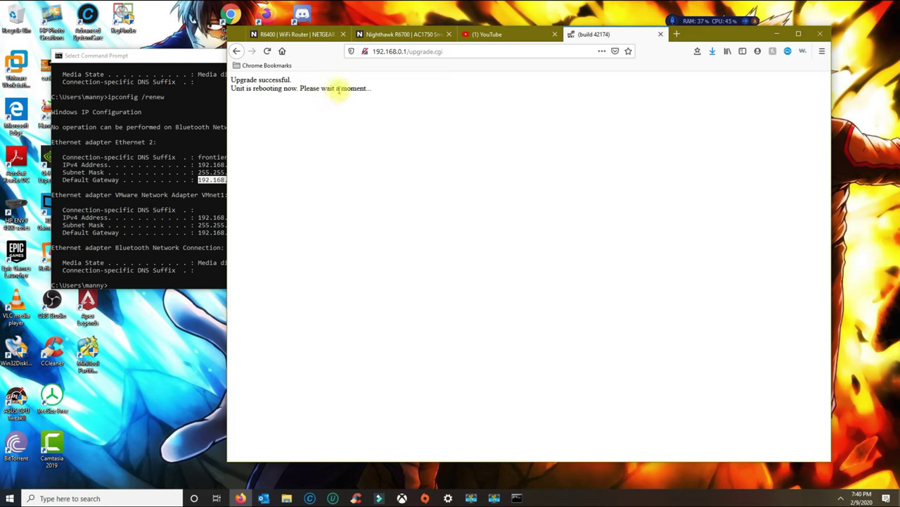
Run ping 192.168.1.1 -t in Command Prompt until replies resume.
{"action": "left_click", "coordinate": [159, 200]}
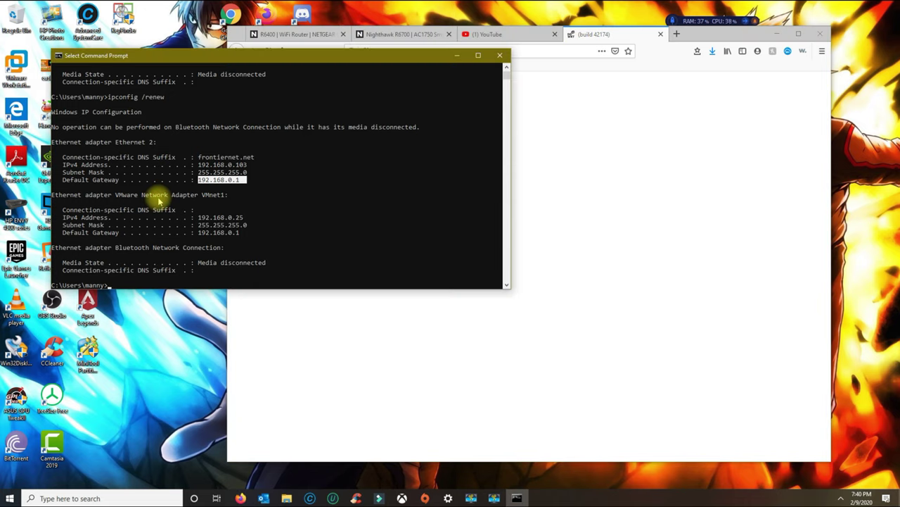
{"action": "key", "text": "ctrl+c"}
{"action": "type", "text": "ping"}
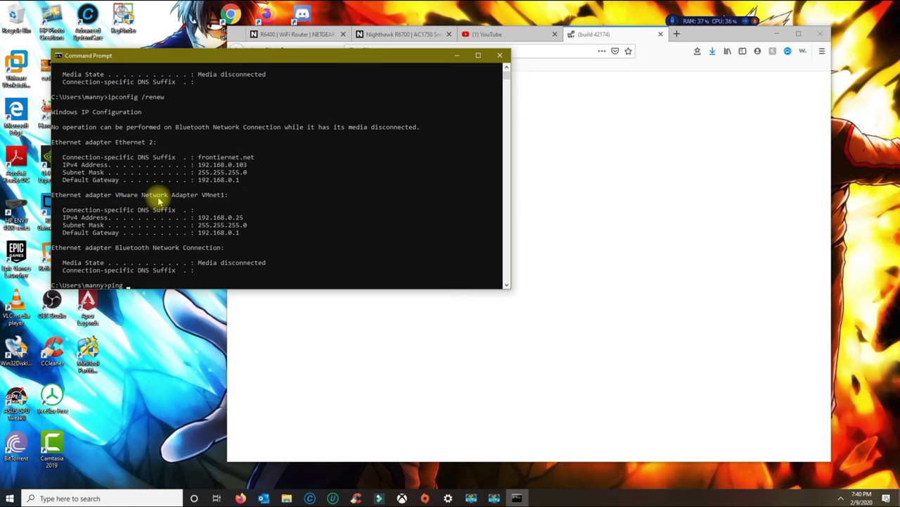
{"action": "type", "text": " 192.168.1.1 -t"}
{"action": "key", "text": "Return"}
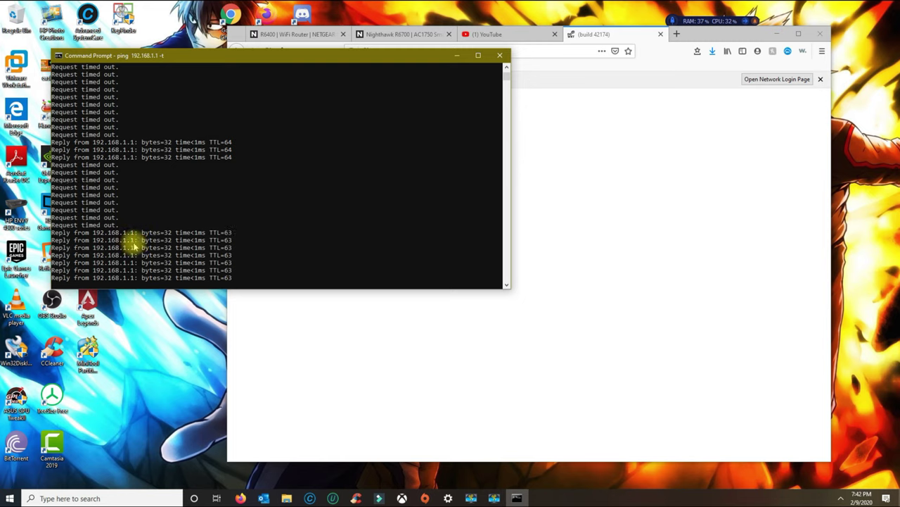
Load 192.168.1.1 in Firefox, which shows a Linksys Smart Wi-Fi sign-in page.
{"action": "left_click", "coordinate": [571, 50]}
{"action": "type", "text": "1"}
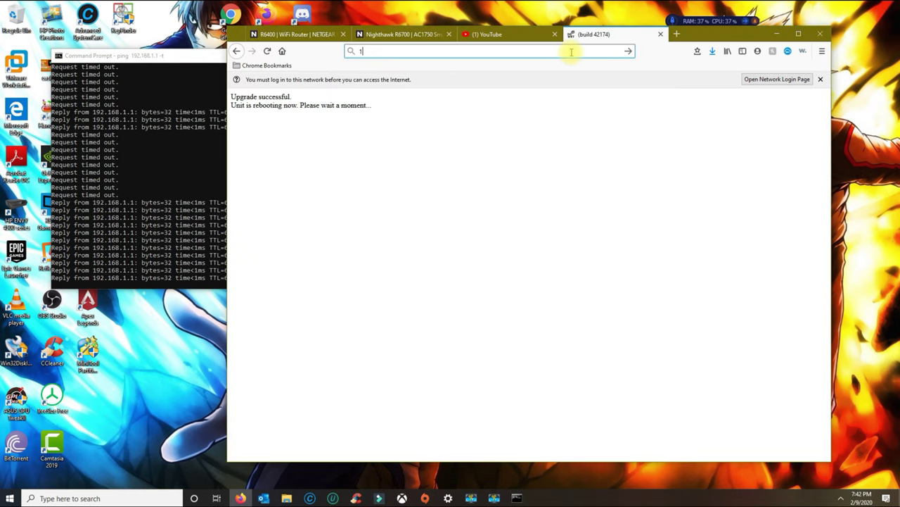
{"action": "type", "text": "92.168.1.1"}
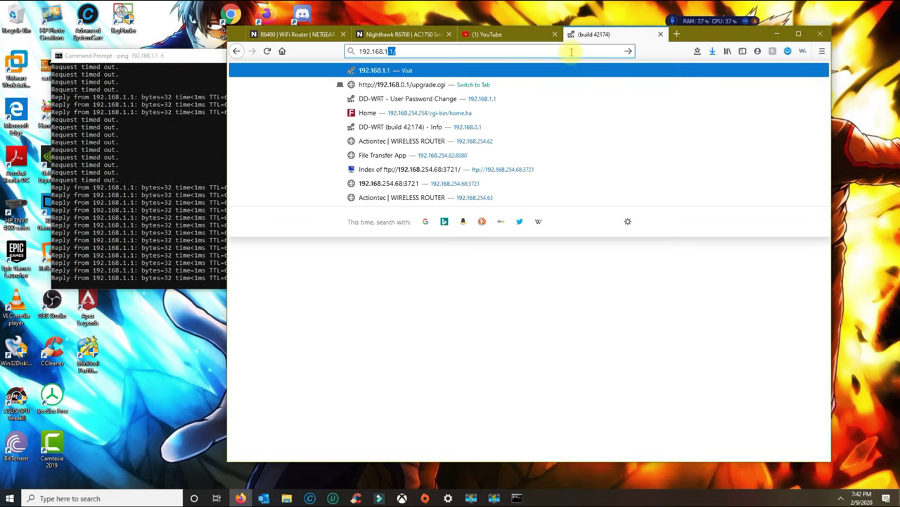
{"action": "key", "text": "Return"}
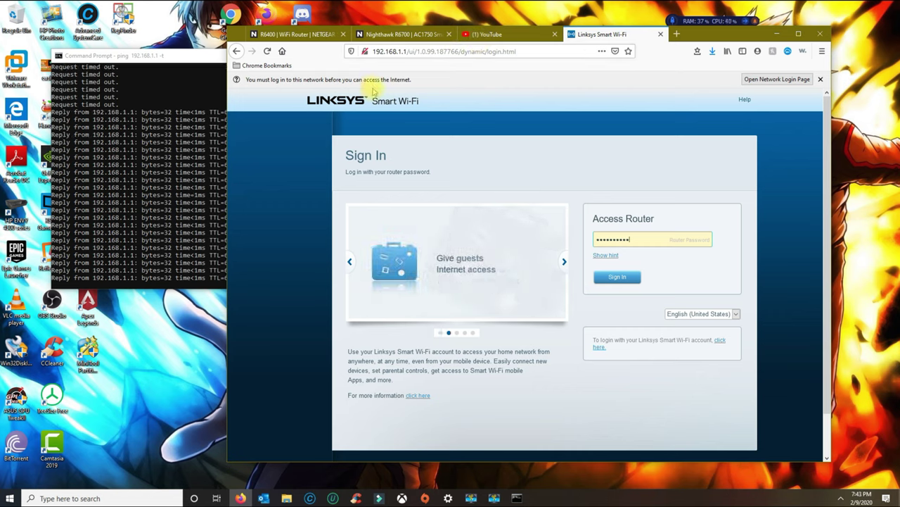
Stop the ping, run ipconfig /release and /renew, and select the new gateway 10.0.0.1.
{"action": "left_click", "coordinate": [194, 165]}
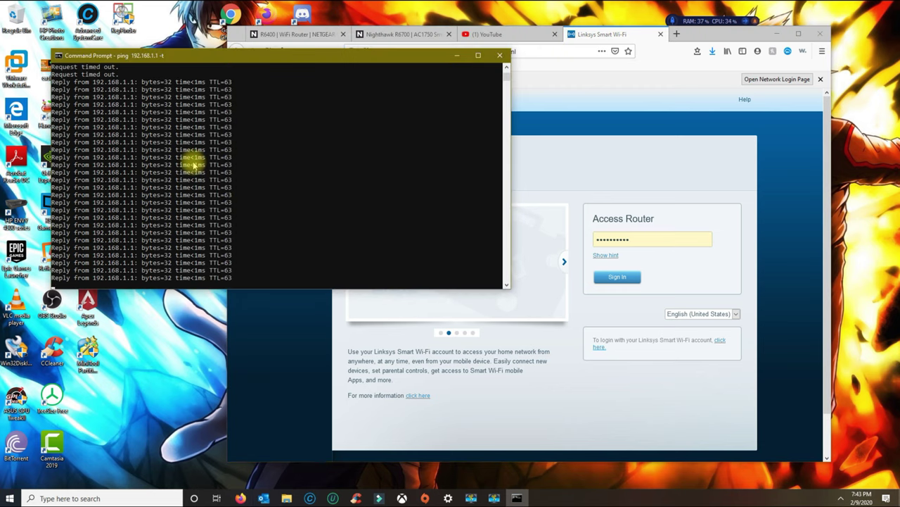
{"action": "key", "text": "ctrl+c"}
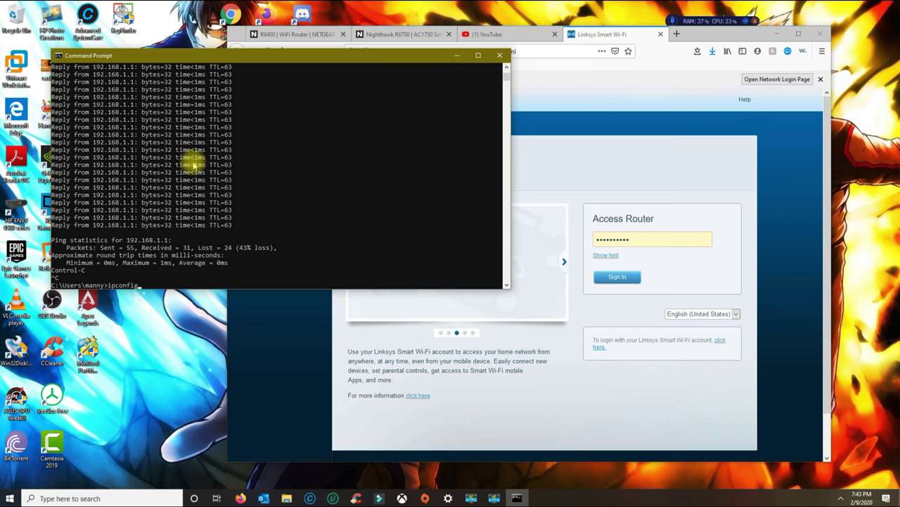
{"action": "type", "text": "ipconfig /release"}
{"action": "key", "text": "Return"}
{"action": "type", "text": "i"}
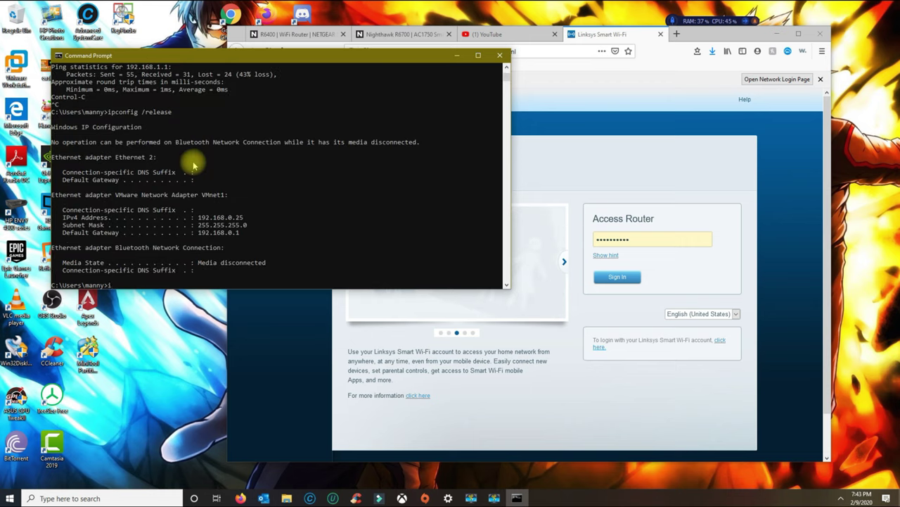
{"action": "type", "text": "pconfig /renew"}
{"action": "key", "text": "Return"}
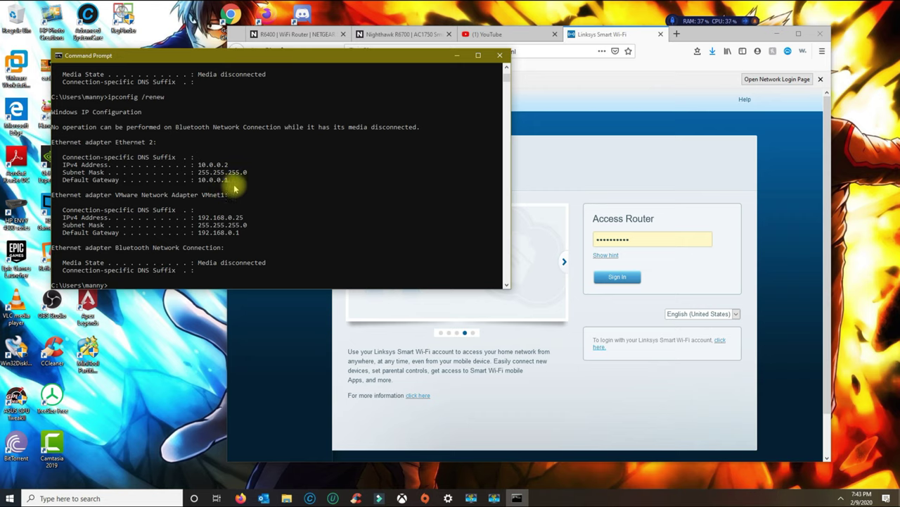
{"action": "left_click_drag", "start_coordinate": [234, 181], "coordinate": [199, 181]}
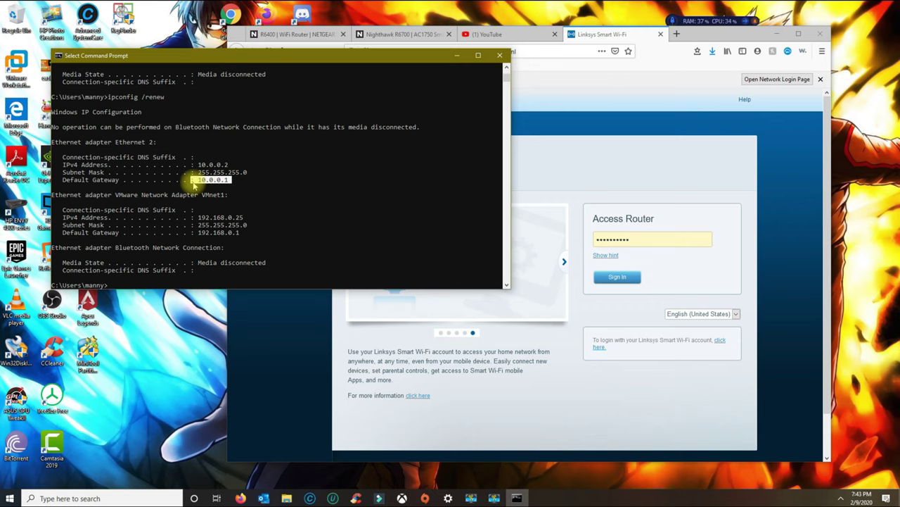
Load the router page at 10.0.0.1 in Firefox.
{"action": "left_click", "coordinate": [567, 52]}
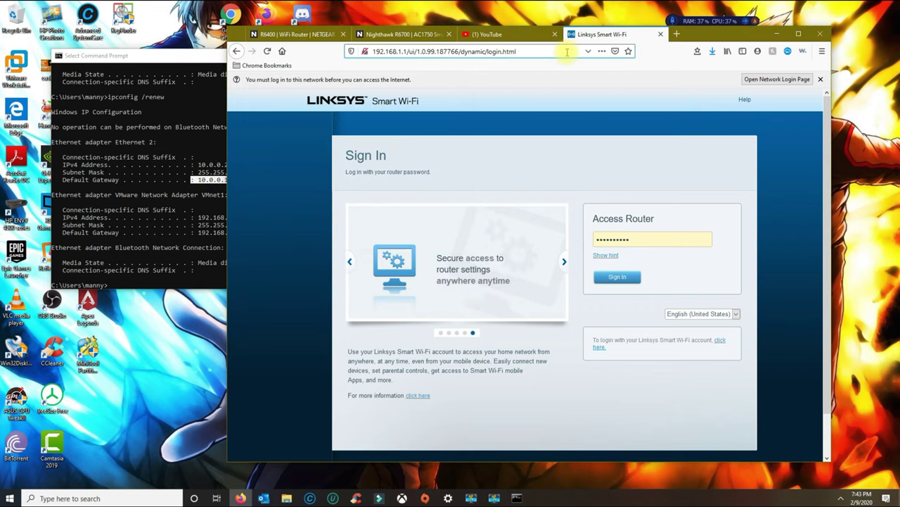
{"action": "key", "text": "ctrl+a"}
{"action": "key", "text": "ctrl+v"}
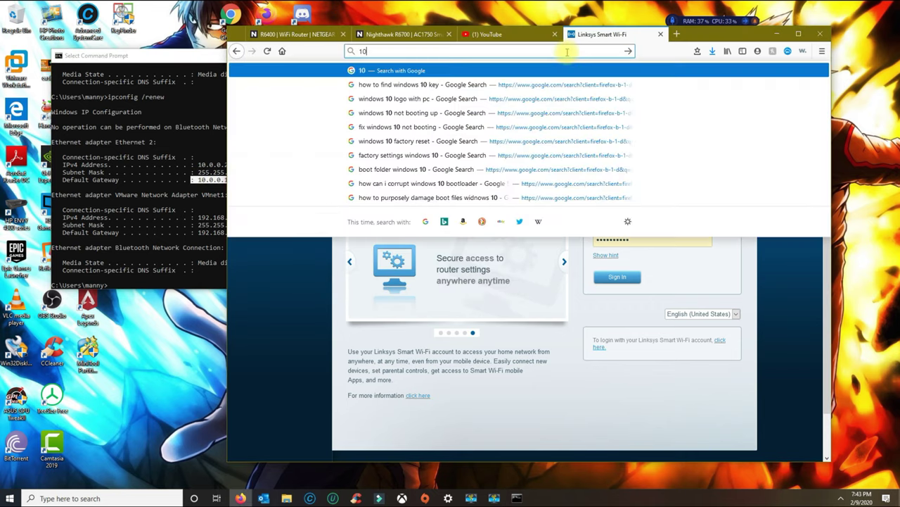
{"action": "key", "text": "Return"}
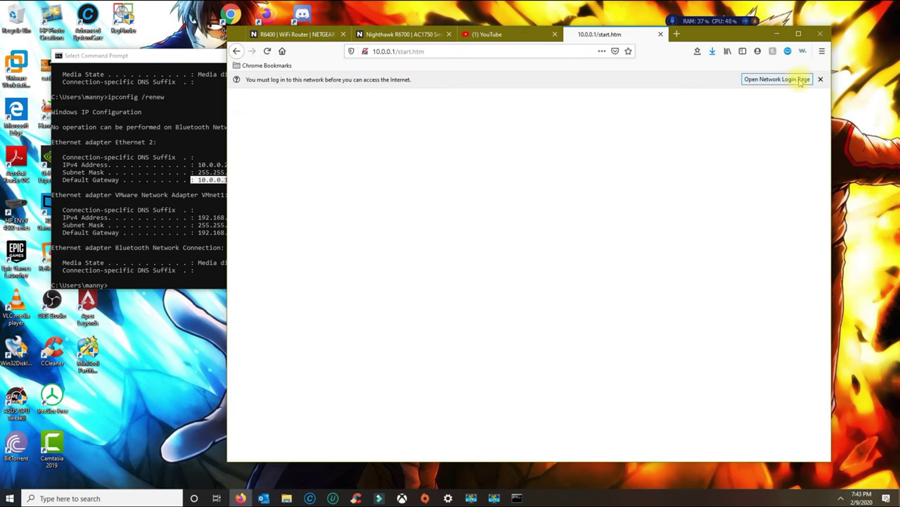
Dismiss the network login notice and recheck the 10.0.0.1 gateway in the command window.
{"action": "left_click", "coordinate": [820, 79]}
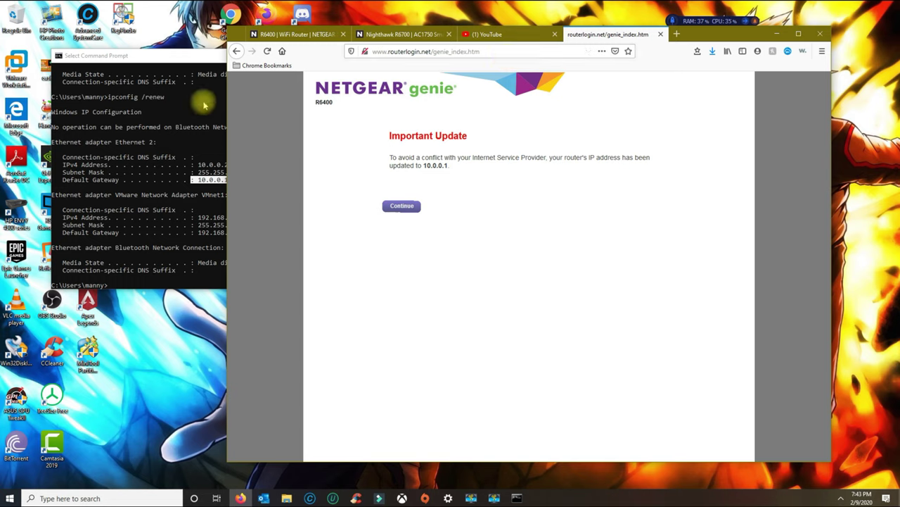
{"action": "left_click", "coordinate": [180, 184]}
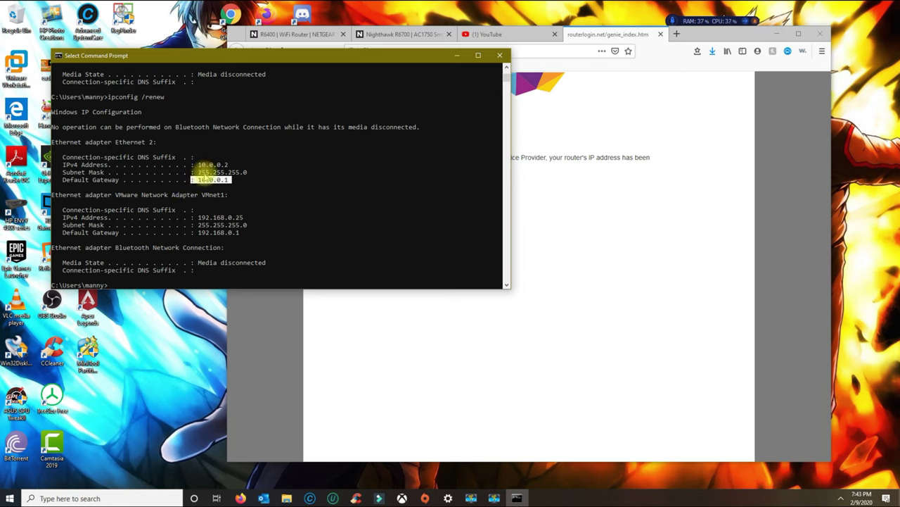
{"action": "left_click_drag", "start_coordinate": [197, 171], "coordinate": [227, 180]}
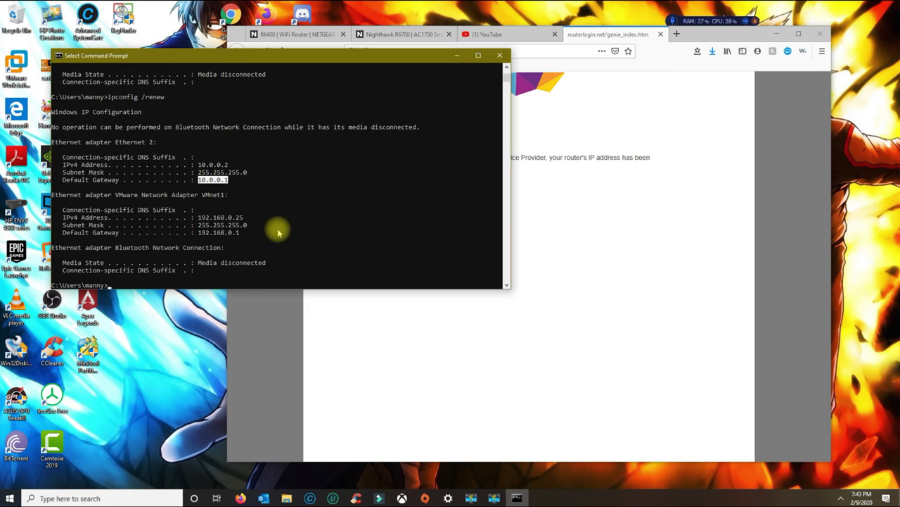
Back on routerlogin.net, continue past the notice that the router moved to 10.0.0.1.
{"action": "left_click", "coordinate": [524, 213]}
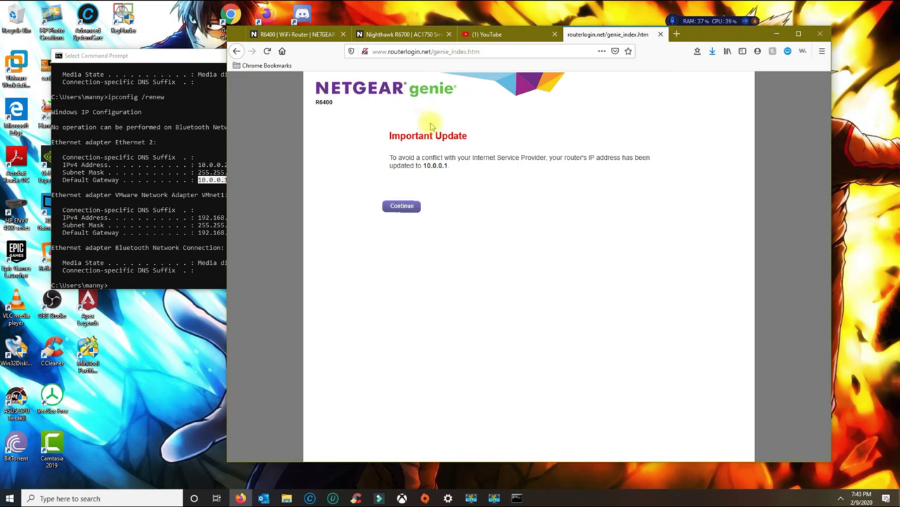
{"action": "left_click", "coordinate": [389, 52]}
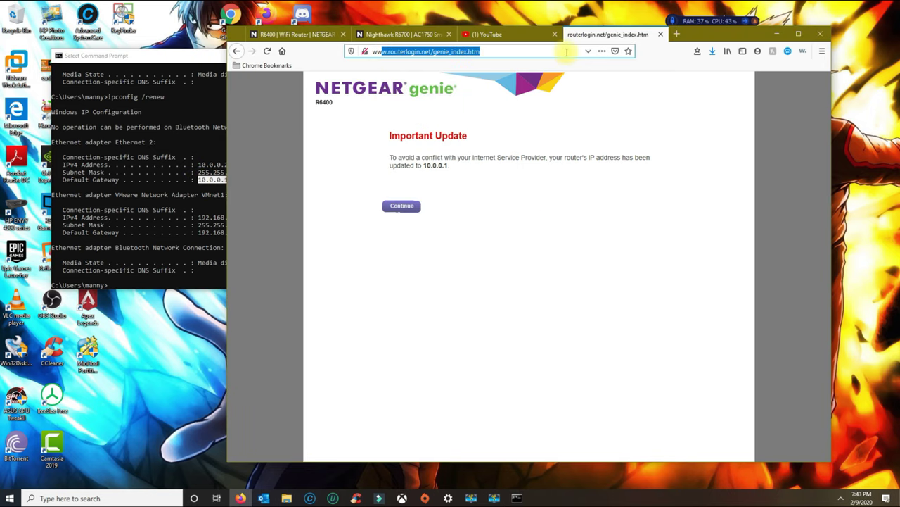
{"action": "left_click_drag", "start_coordinate": [396, 161], "coordinate": [492, 171]}
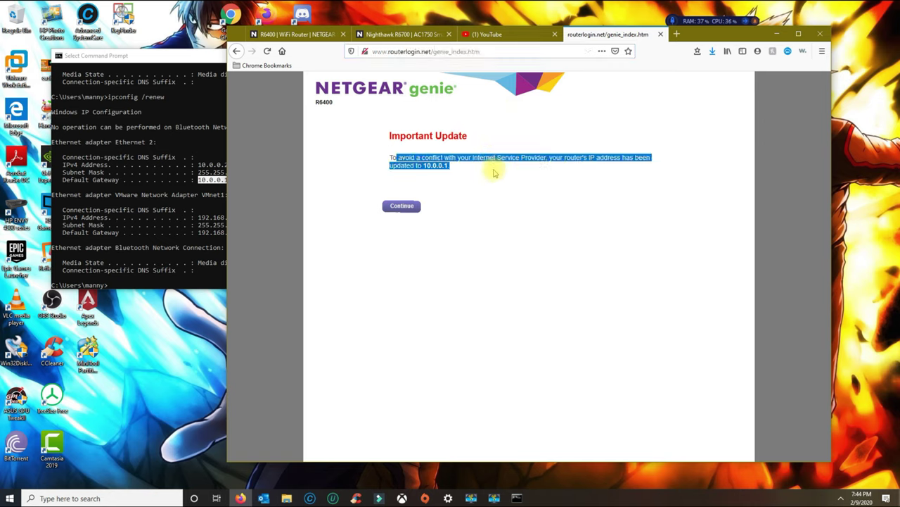
{"action": "left_click", "coordinate": [411, 207]}
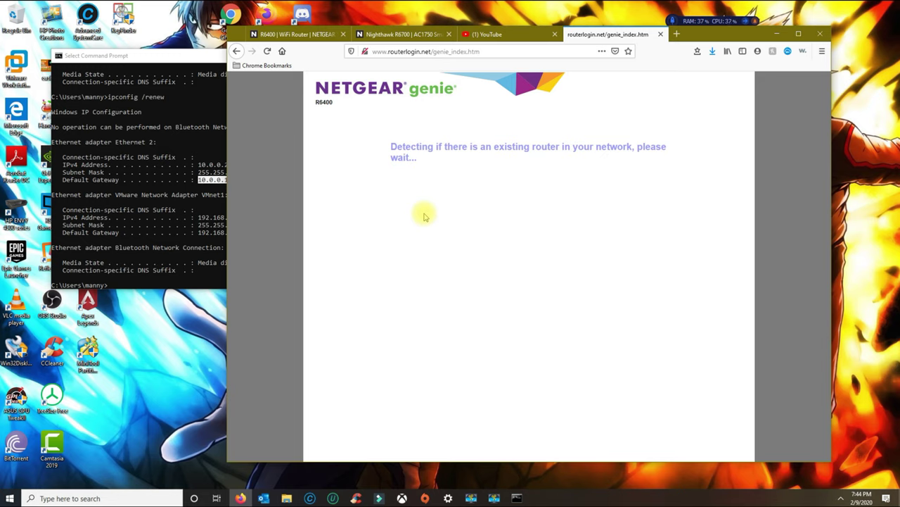